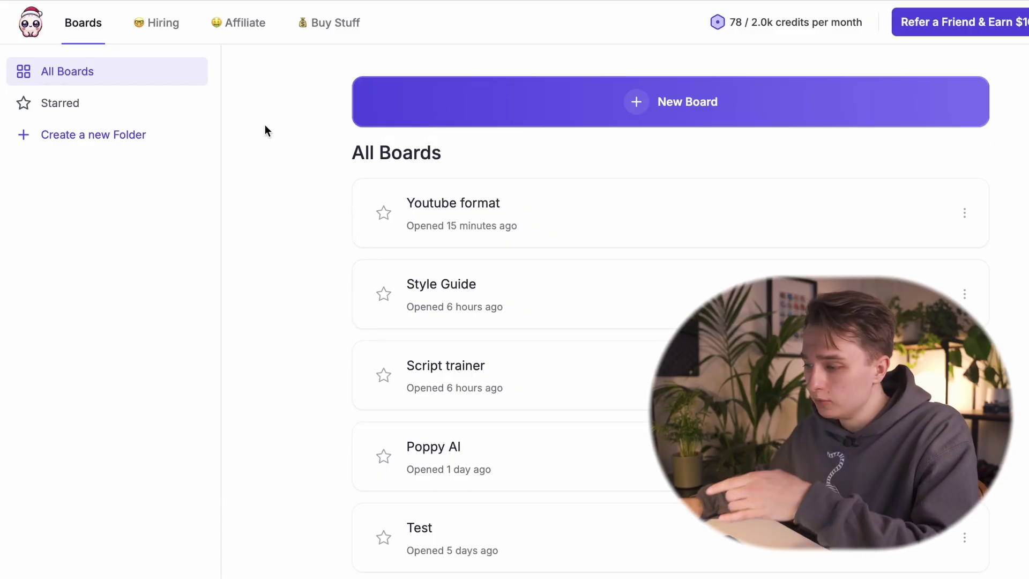
# Create a new board and paste the Visual Hooks reel and a second reel onto it as cards.
pyautogui.click(549, 110)
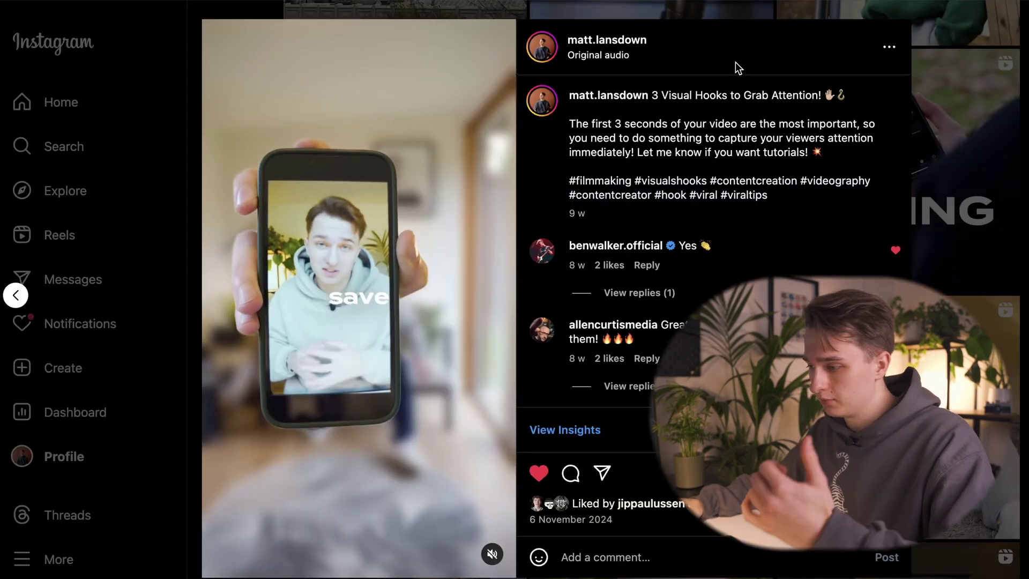
pyautogui.press('Escape')
pyautogui.scroll(1, 574, 324)
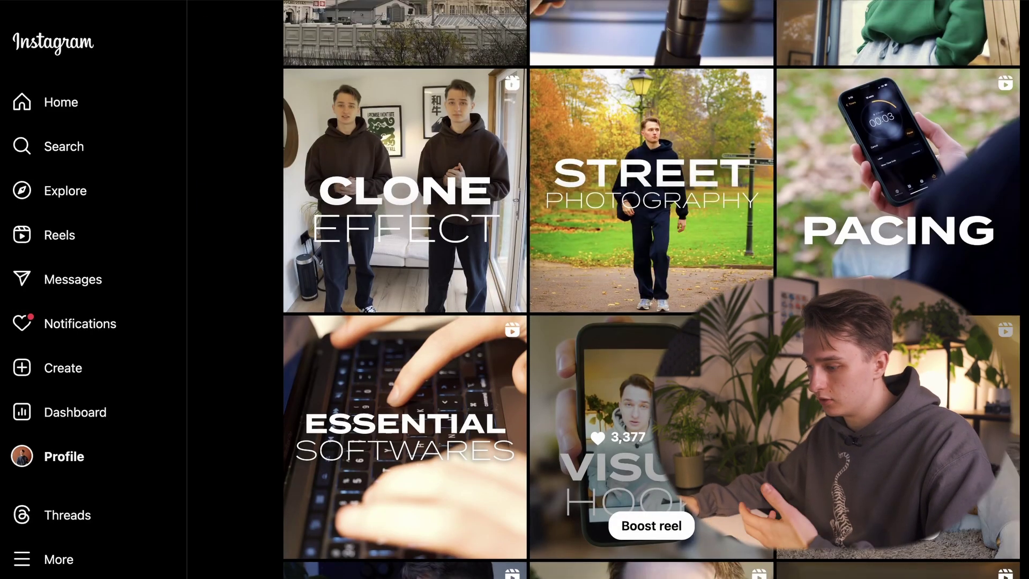
pyautogui.click(589, 375)
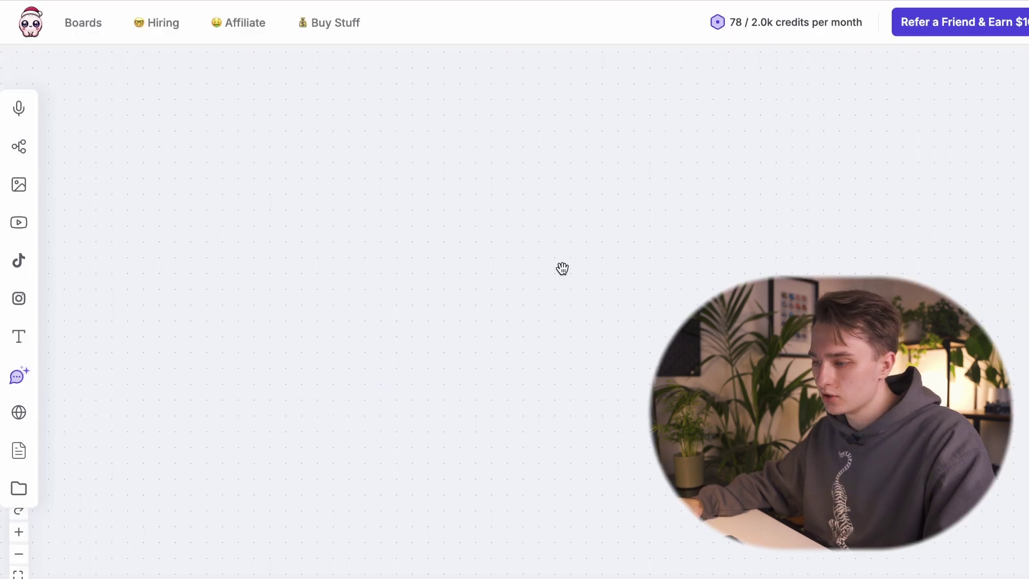
pyautogui.hotkey('ctrl', 'v')
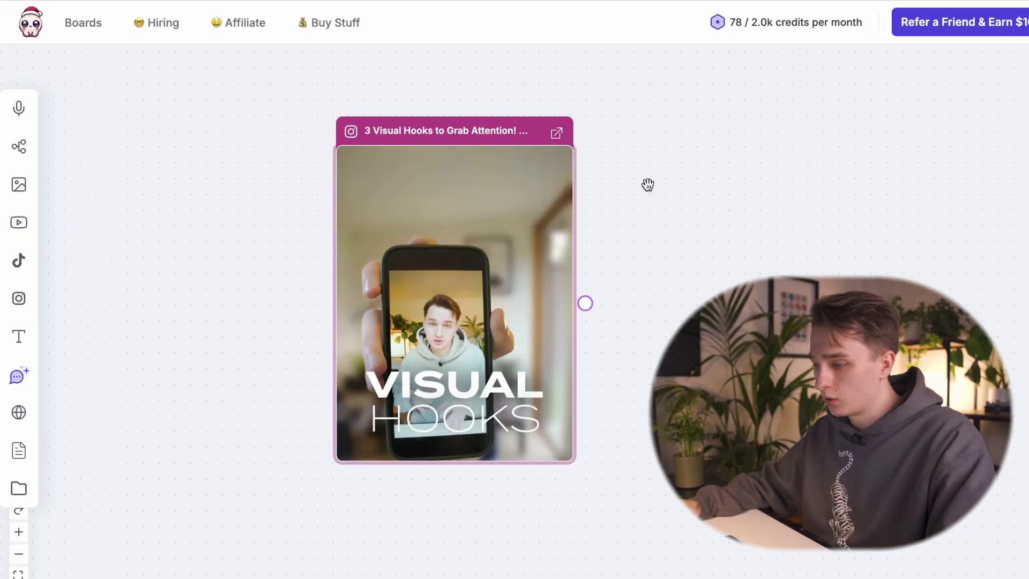
pyautogui.hotkey('ctrl', 'v')
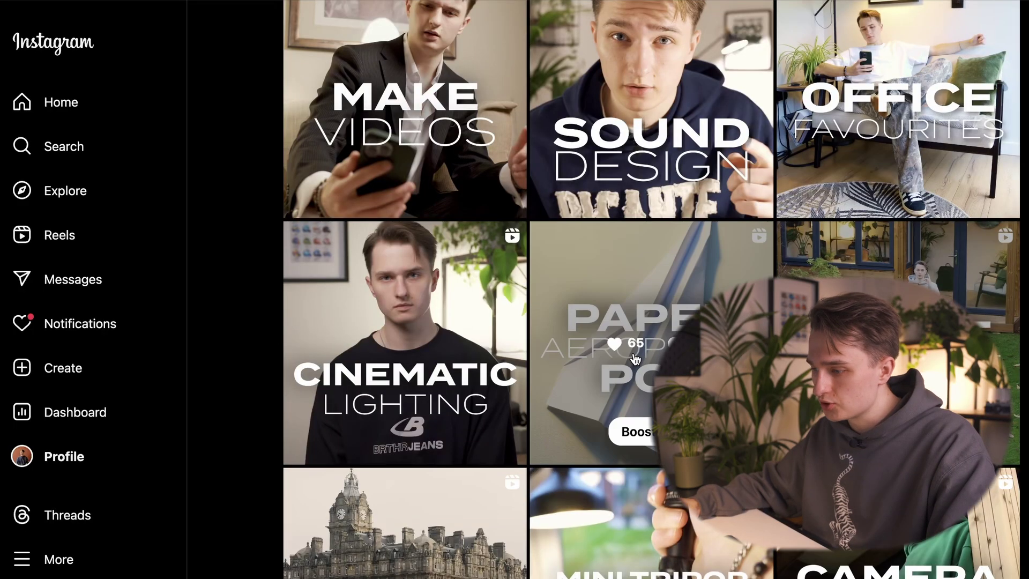
# Open the Sound Design and Speed Ramp reels on the Instagram profile to collect their links.
pyautogui.scroll(2, 630, 375)
pyautogui.click(627, 245)
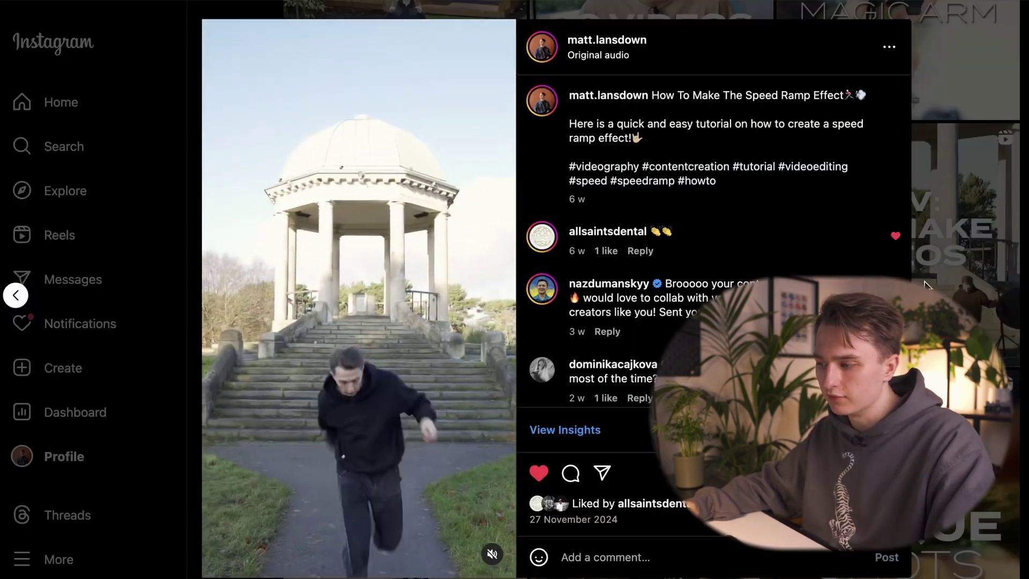
pyautogui.click(965, 202)
pyautogui.scroll(4, 965, 203)
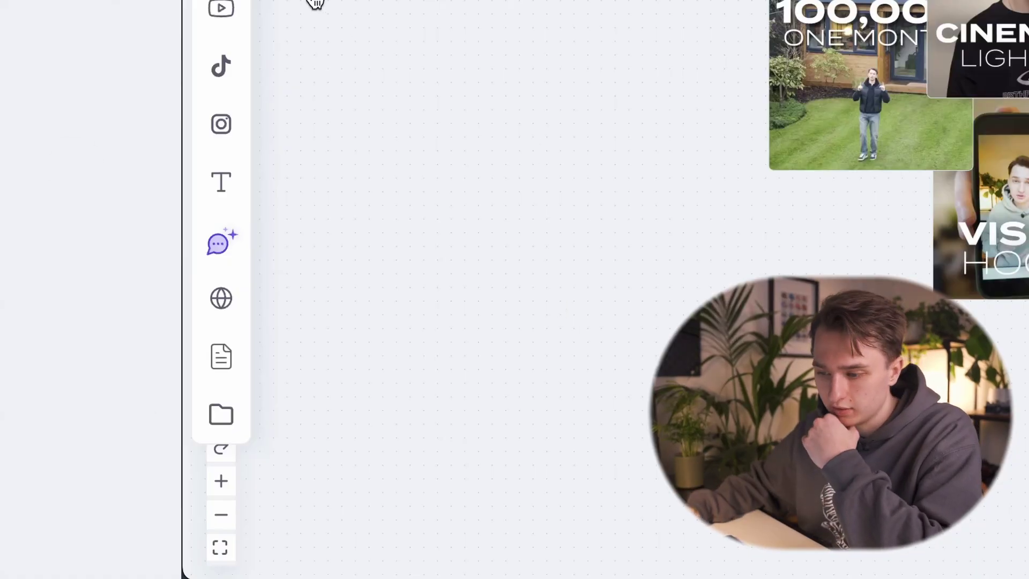
# Group the 100,000 One Month, Cinematic Lighting, Speed Ramp, Visual Hooks and Sound Design cards, then add an AI chat.
pyautogui.click(222, 415)
pyautogui.moveTo(398, 127); pyautogui.dragTo(246, 222)
pyautogui.moveTo(429, 214); pyautogui.dragTo(227, 288)
pyautogui.moveTo(547, 183); pyautogui.dragTo(288, 305)
pyautogui.moveTo(685, 203); pyautogui.dragTo(402, 211)
pyautogui.moveTo(536, 321); pyautogui.dragTo(250, 304)
pyautogui.moveTo(554, 385); pyautogui.dragTo(356, 385)
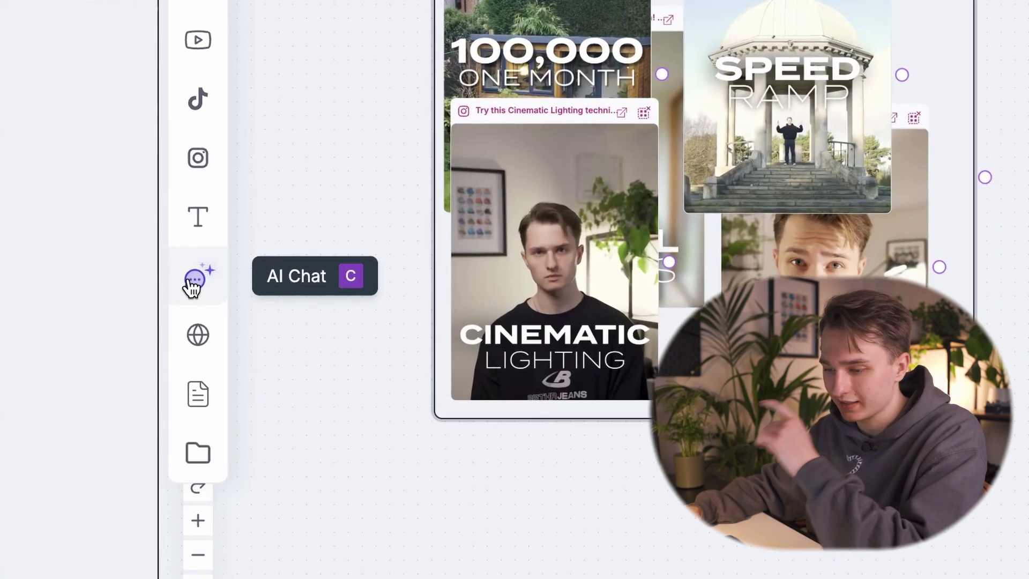
pyautogui.click(193, 280)
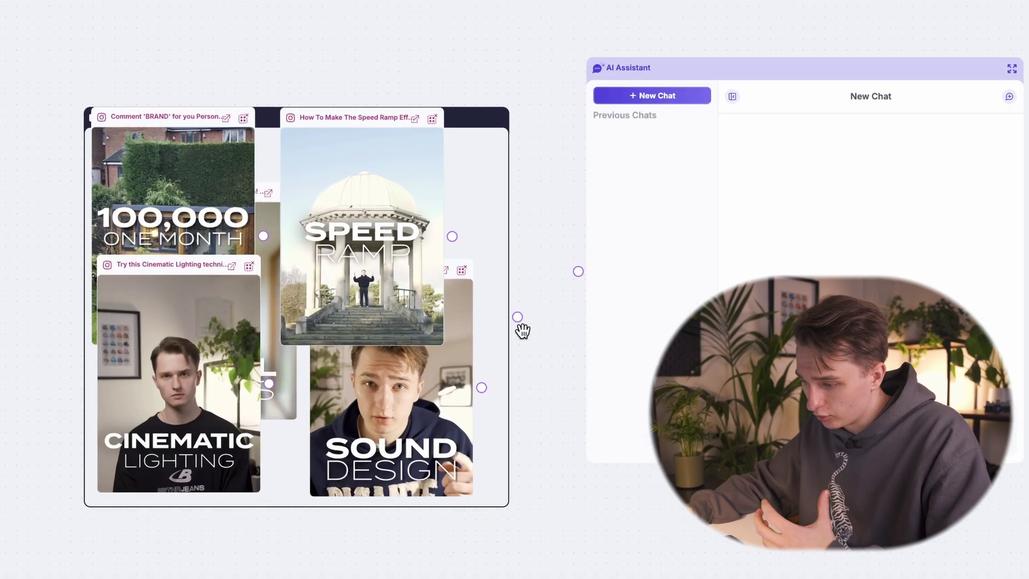
# Connect Group 1 to the AI chat's input and ask about the style of group 1's videos.
pyautogui.moveTo(526, 310); pyautogui.dragTo(554, 305)
pyautogui.moveTo(576, 268); pyautogui.dragTo(584, 268)
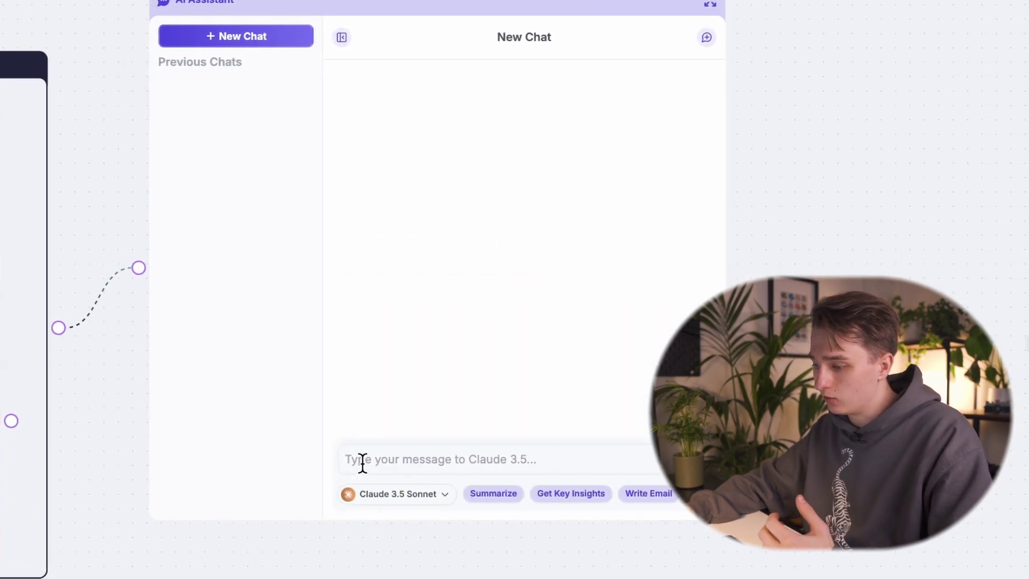
pyautogui.click(361, 462)
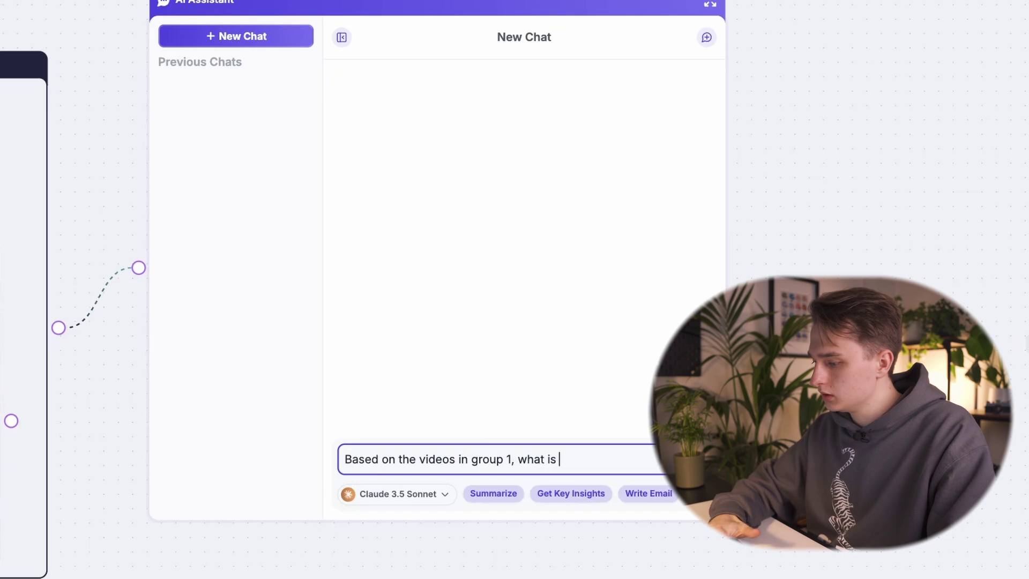
pyautogui.write('ty')
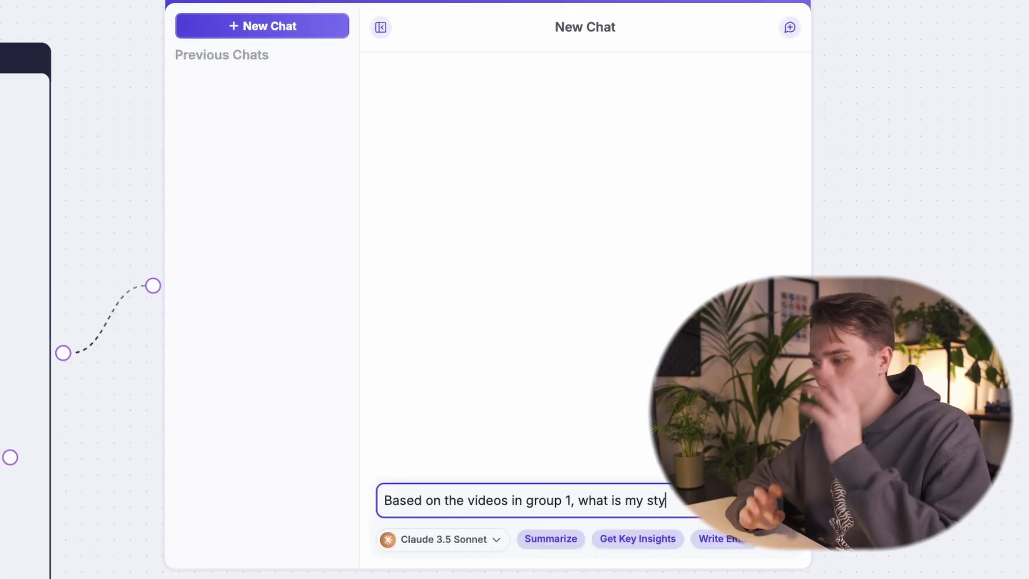
pyautogui.press('Return')
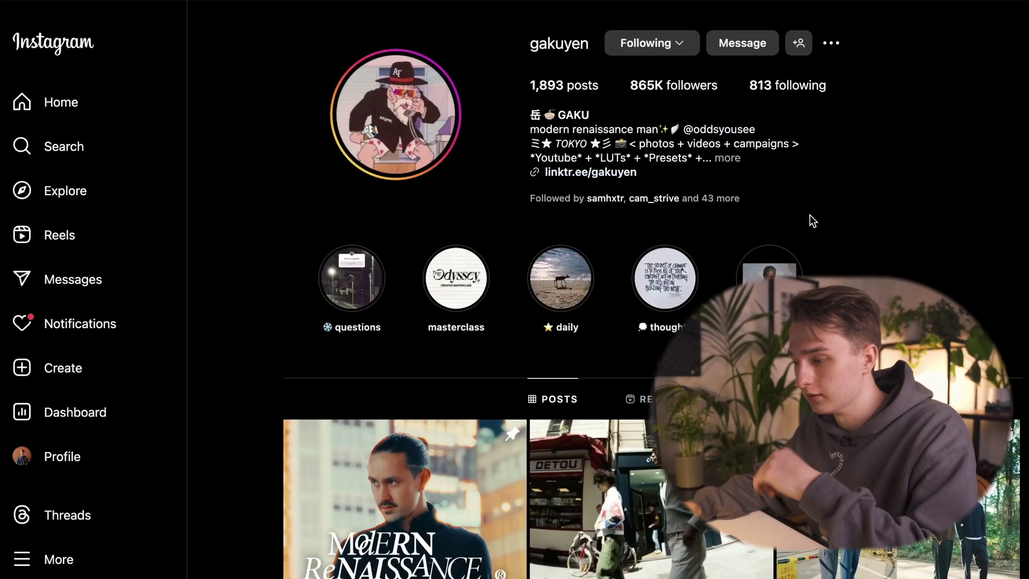
# Filter the Instagram profile to reels, open the Toss transition reel and paste its link onto the board.
pyautogui.scroll(-4, 811, 220)
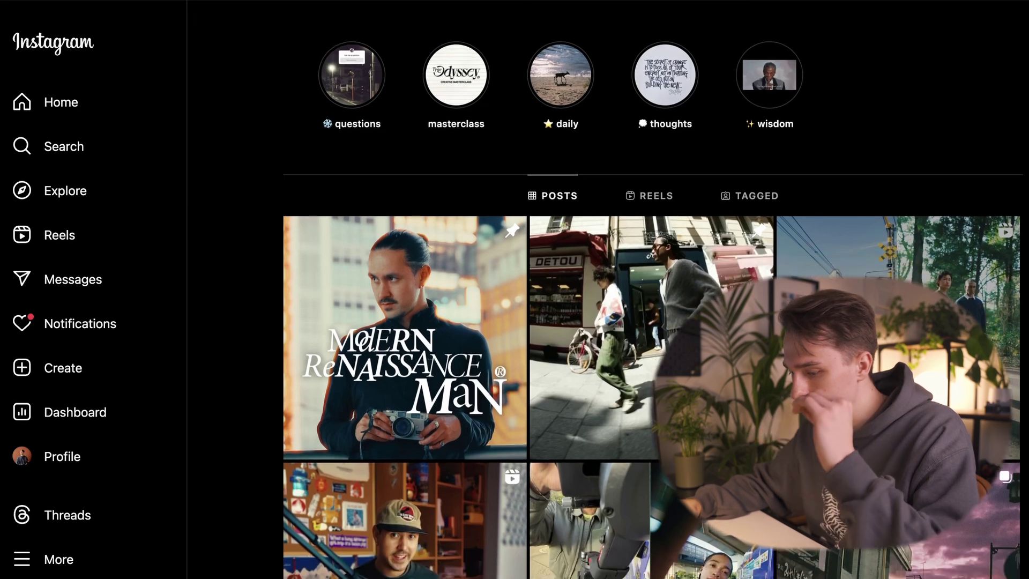
pyautogui.scroll(-5, 571, 248)
pyautogui.scroll(4, 571, 249)
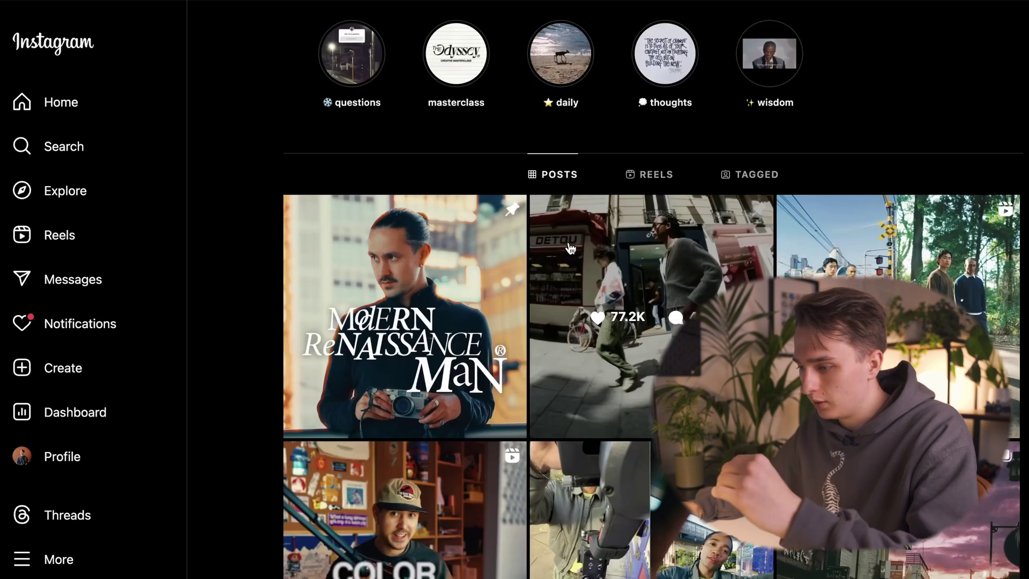
pyautogui.click(646, 174)
pyautogui.scroll(-3, 638, 177)
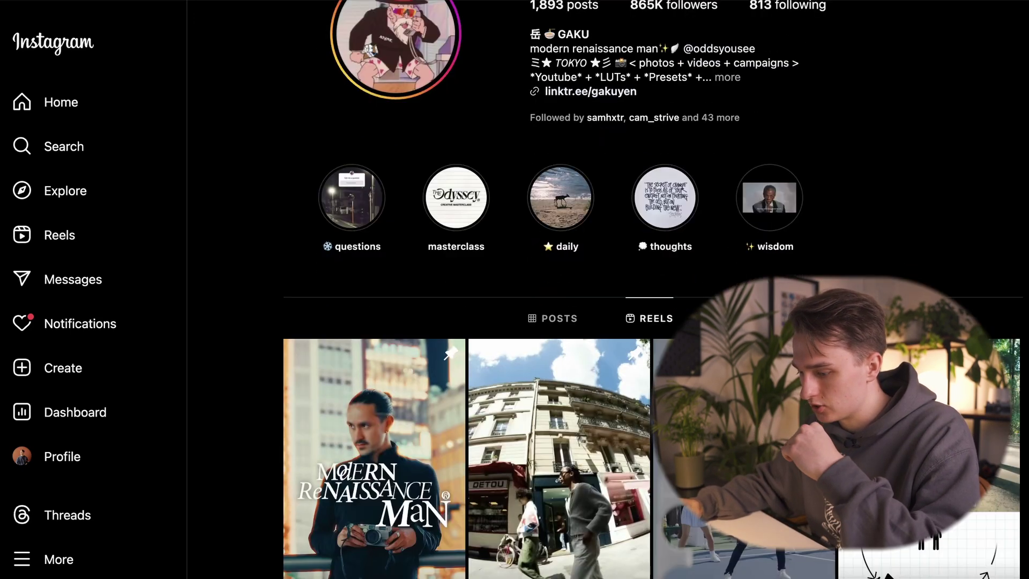
pyautogui.scroll(-12, 638, 289)
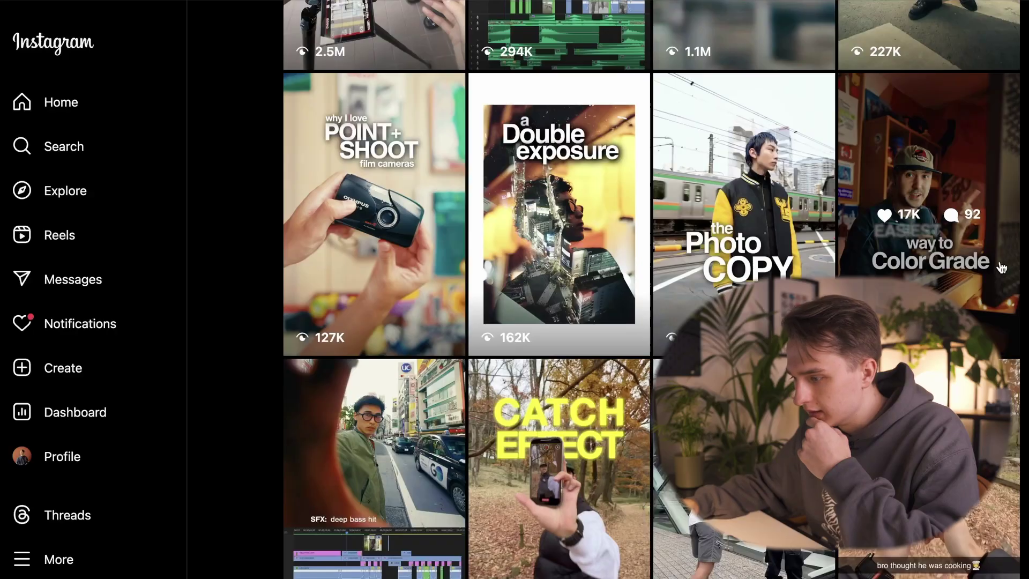
pyautogui.scroll(1, 1001, 268)
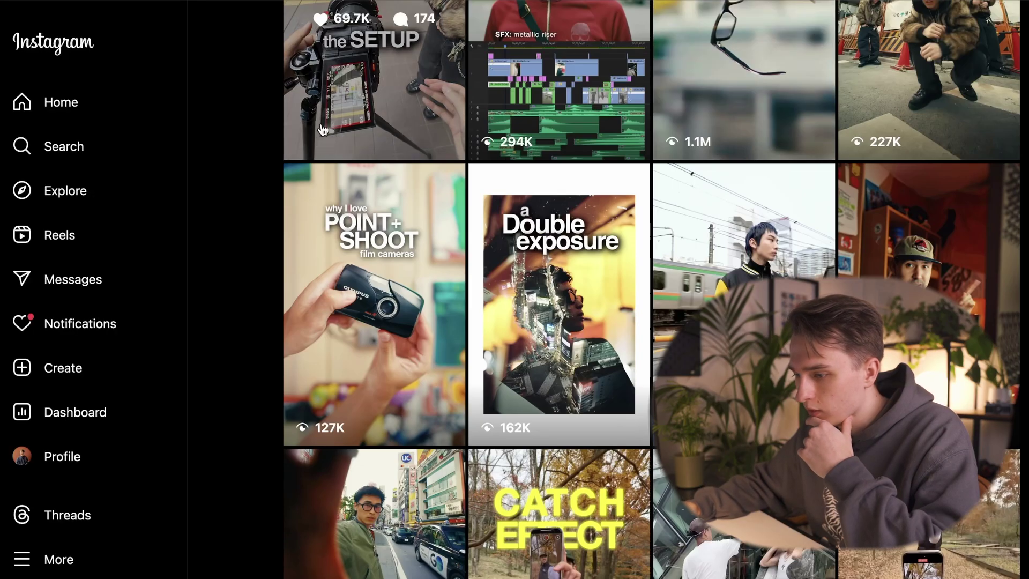
pyautogui.scroll(-8, 744, 321)
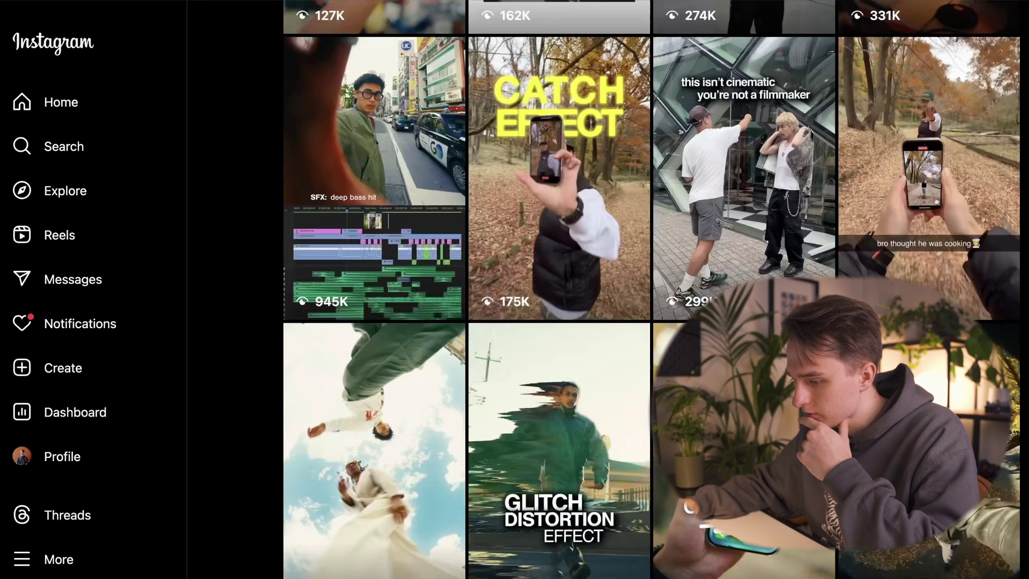
pyautogui.click(483, 369)
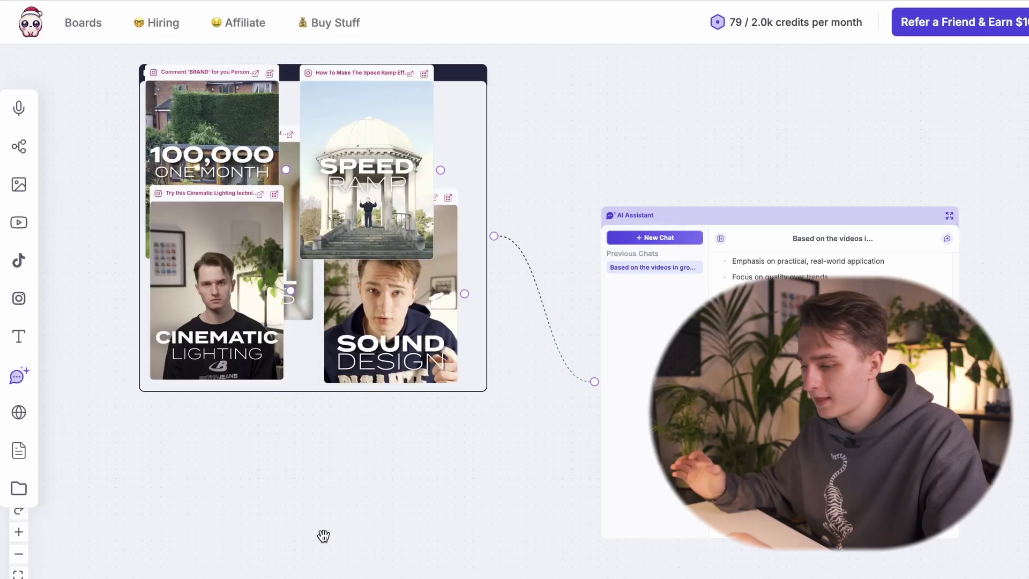
pyautogui.hotkey('ctrl', 'v')
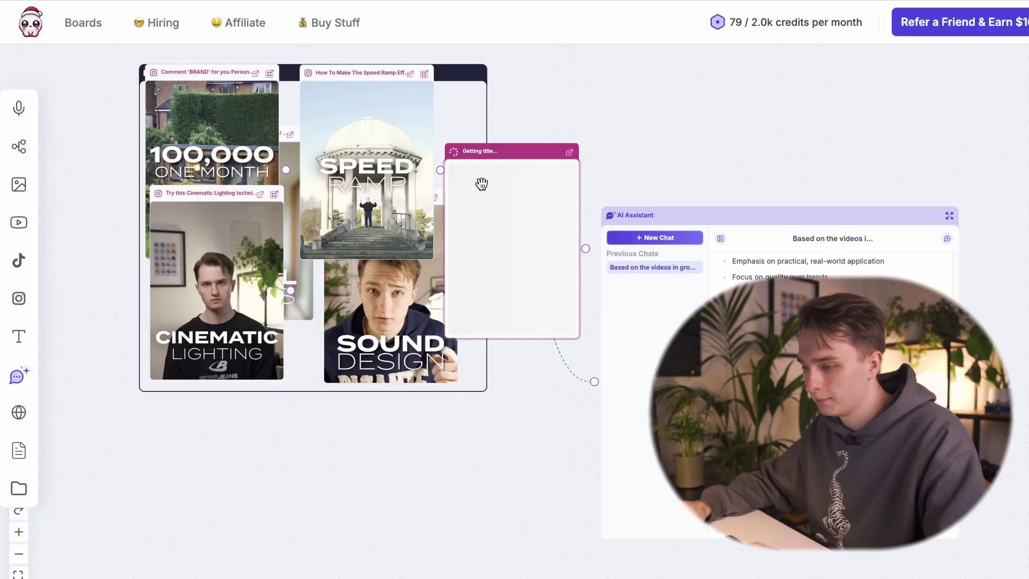
# Place the new reel card beside the group and ask the assistant for a toss-transition rewrite with shot list and caption.
pyautogui.moveTo(503, 163); pyautogui.dragTo(439, 377)
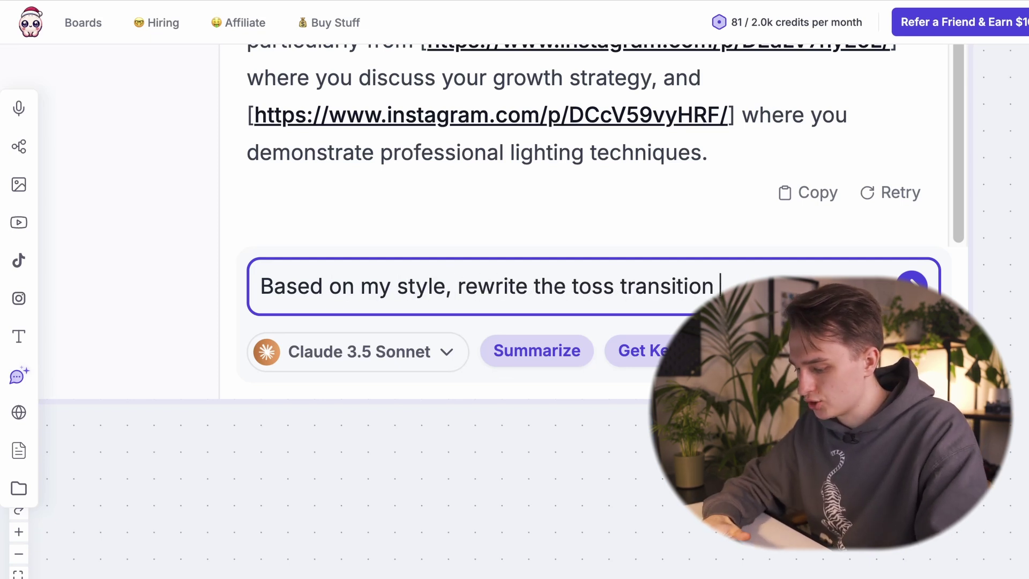
pyautogui.write('sho')
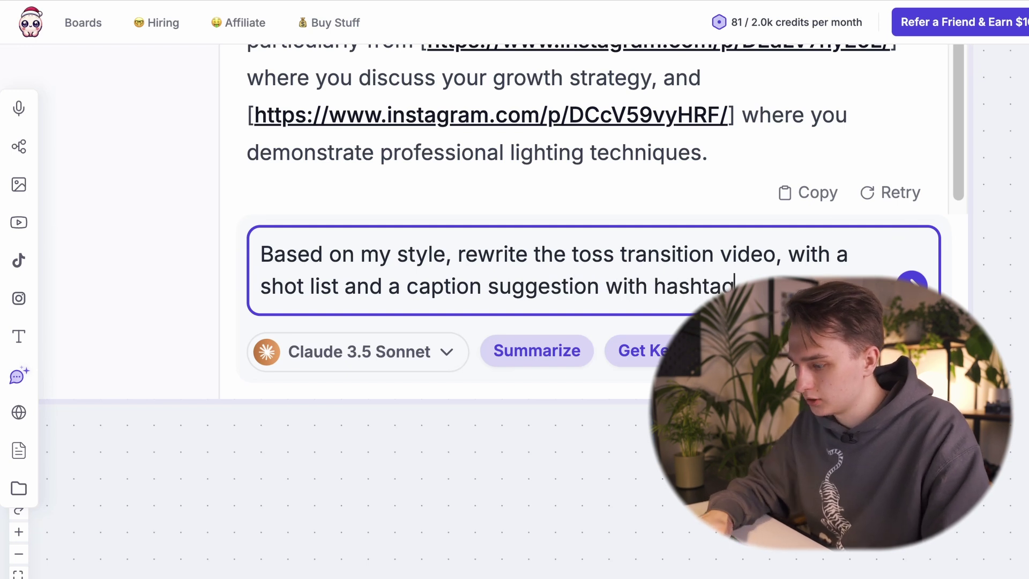
pyautogui.write('s')
pyautogui.press('Return')
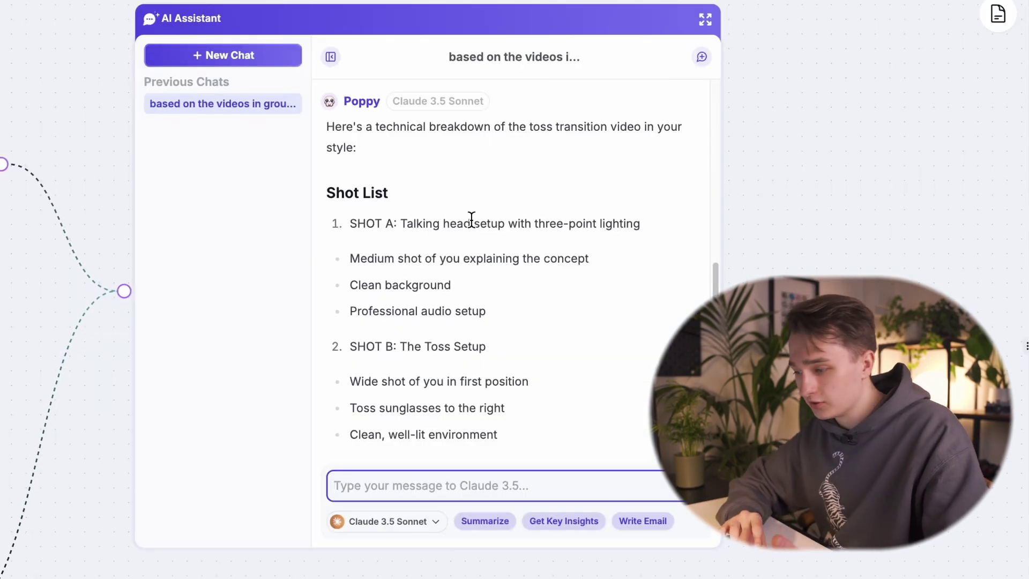
pyautogui.scroll(-4, 472, 220)
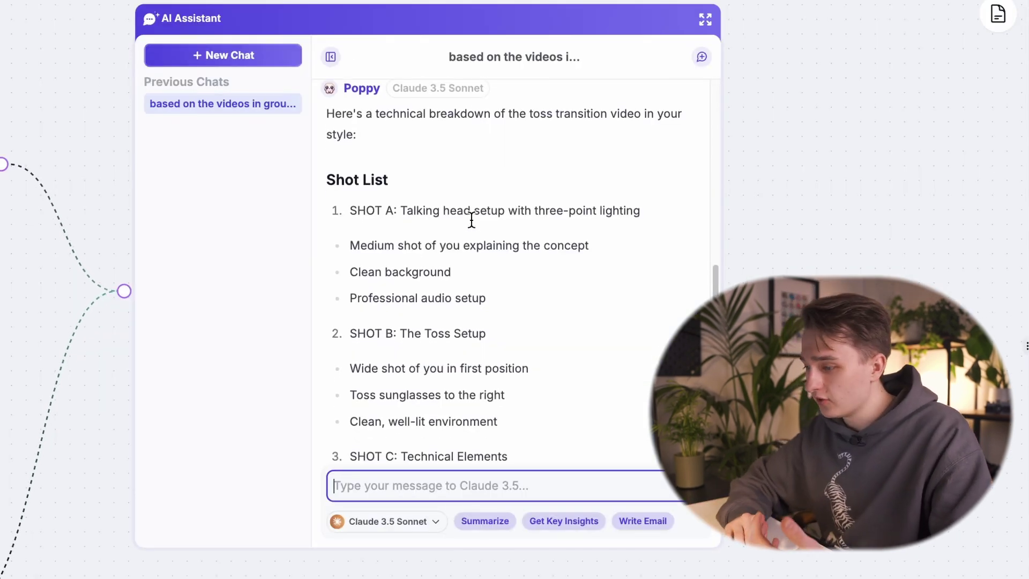
pyautogui.scroll(-8, 472, 219)
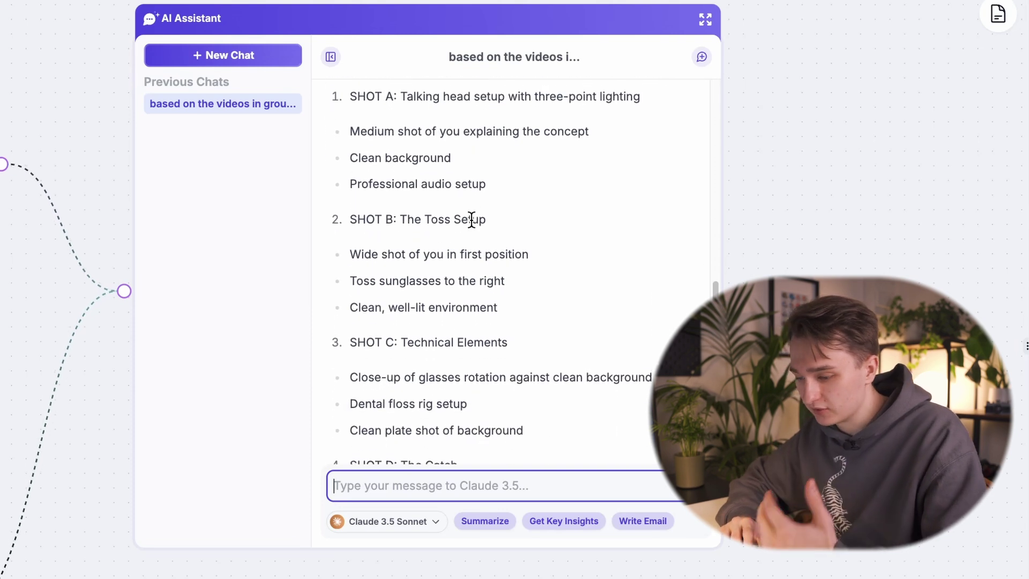
pyautogui.scroll(-15, 472, 220)
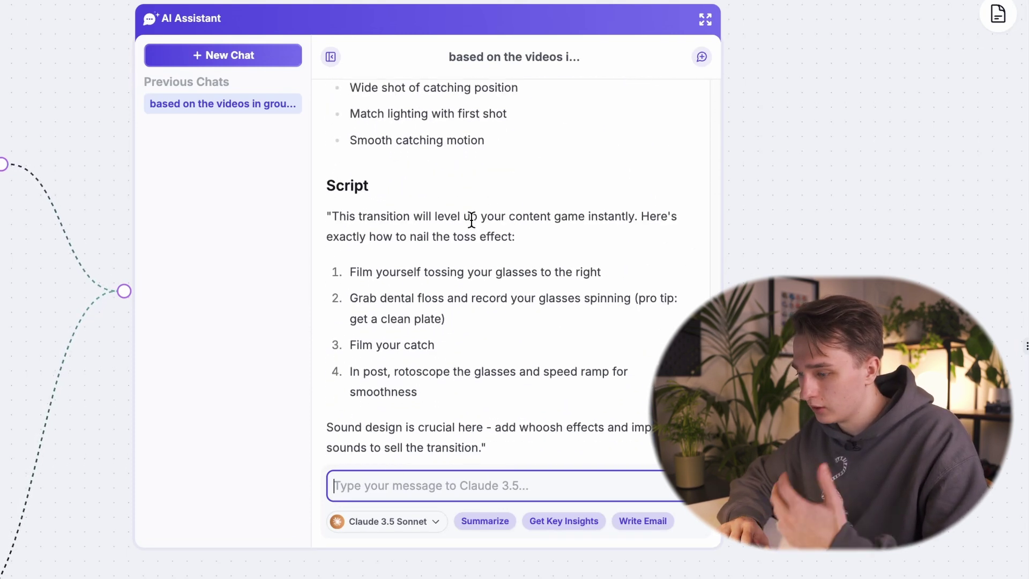
pyautogui.scroll(-3, 472, 220)
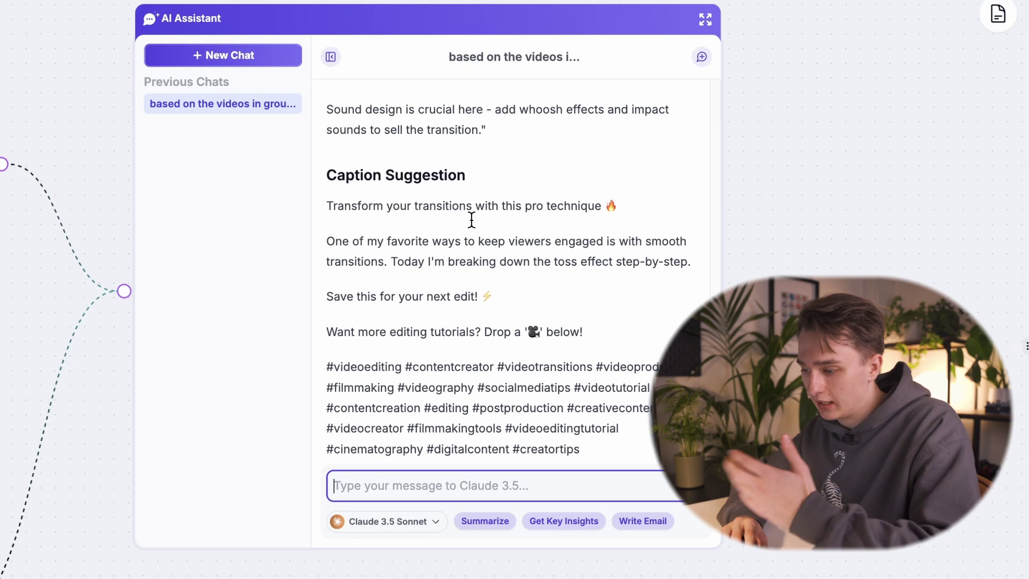
pyautogui.scroll(-3, 471, 220)
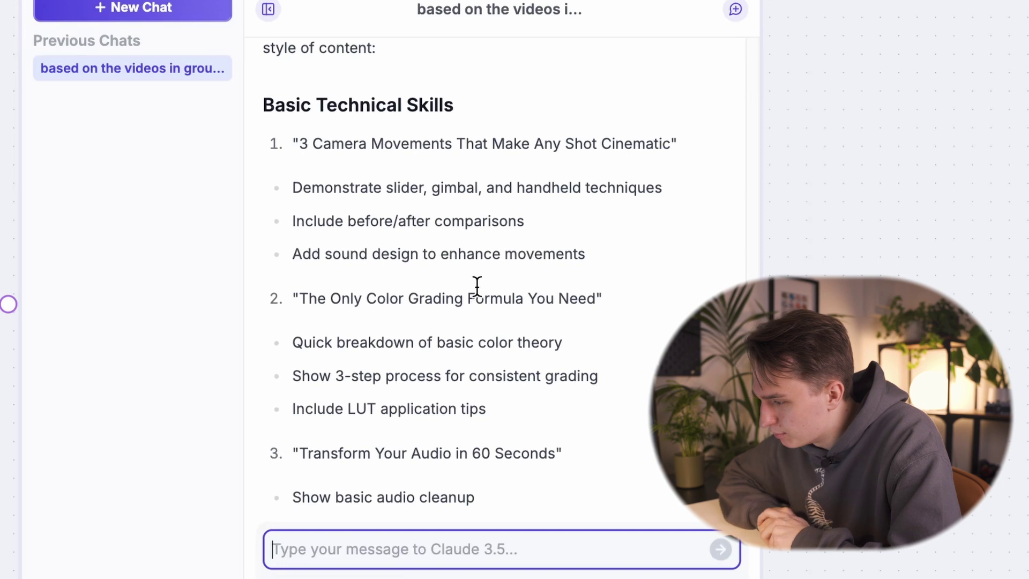
pyautogui.scroll(-3, 477, 286)
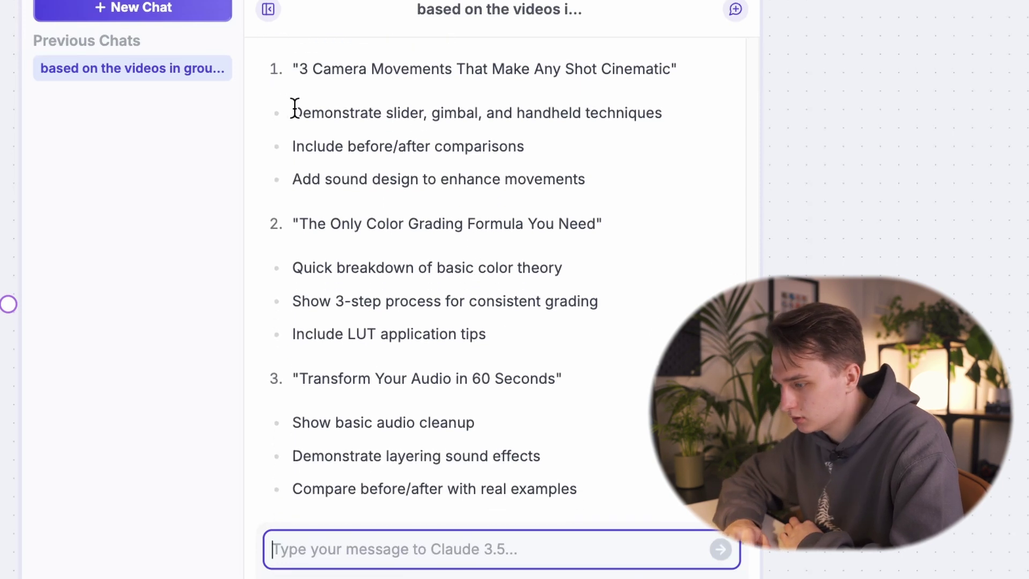
pyautogui.moveTo(287, 112); pyautogui.dragTo(473, 151)
pyautogui.click(513, 276)
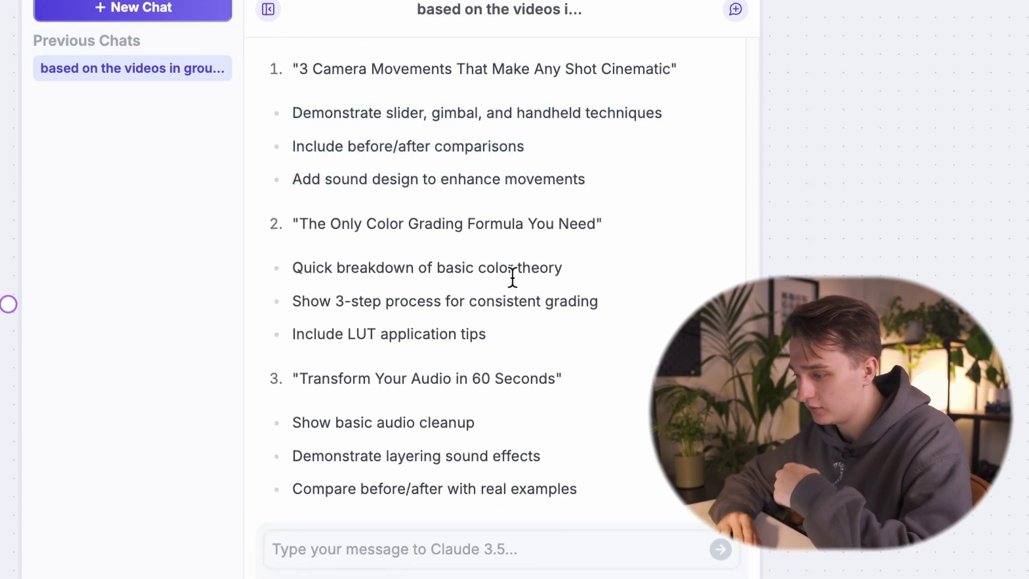
pyautogui.scroll(-5, 498, 368)
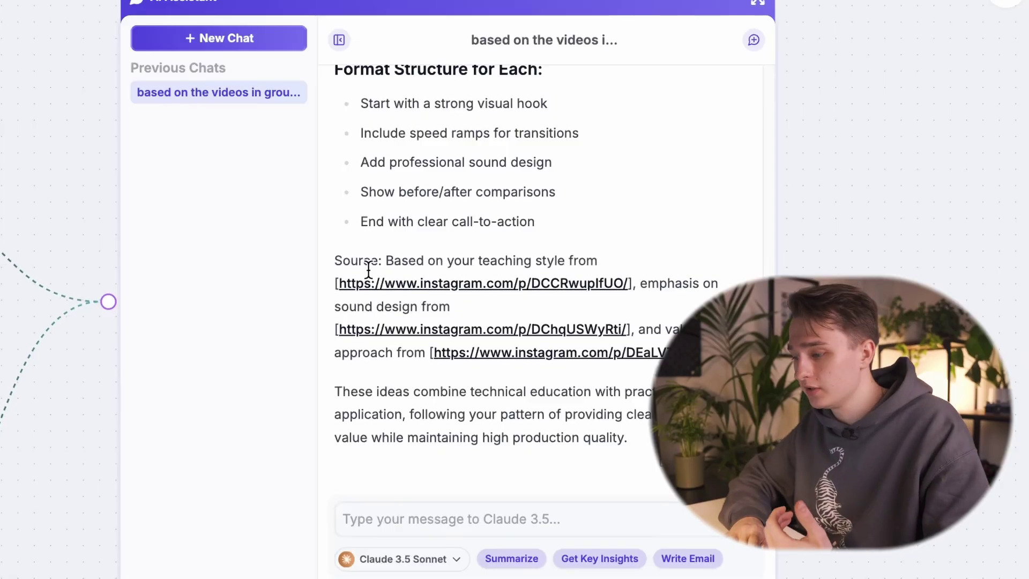
pyautogui.scroll(10, 381, 239)
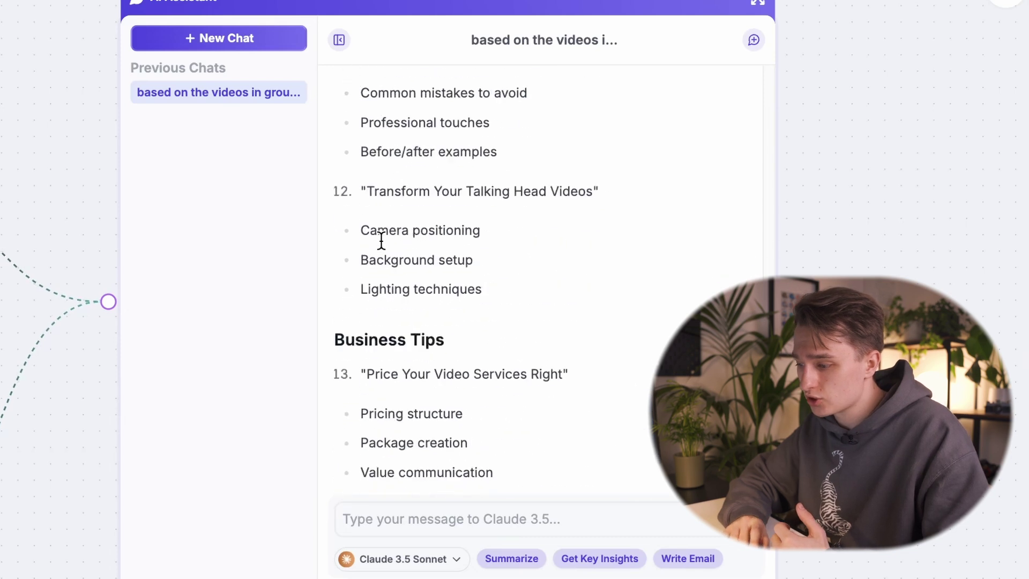
pyautogui.scroll(-12, 381, 240)
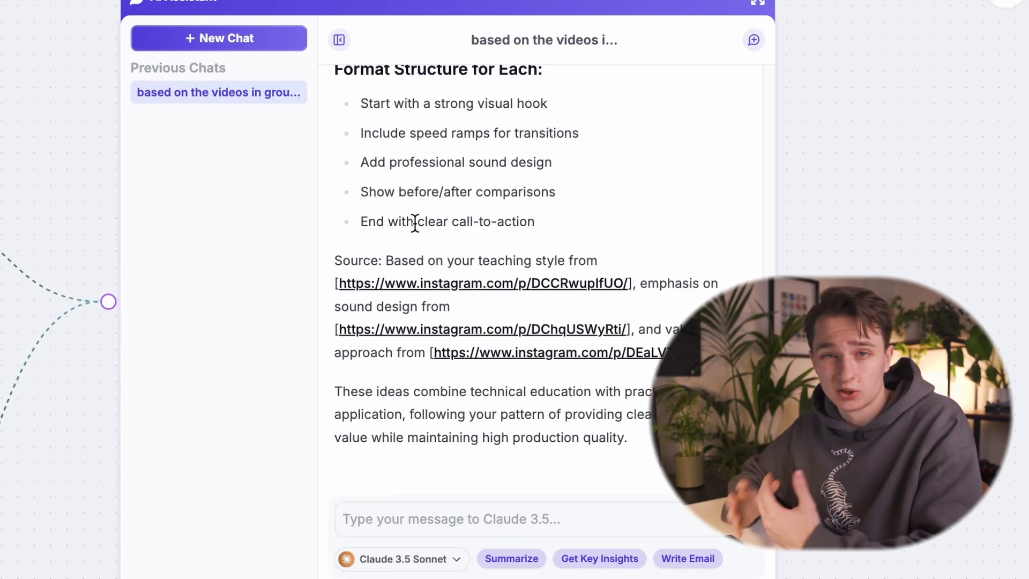
pyautogui.scroll(3, 416, 223)
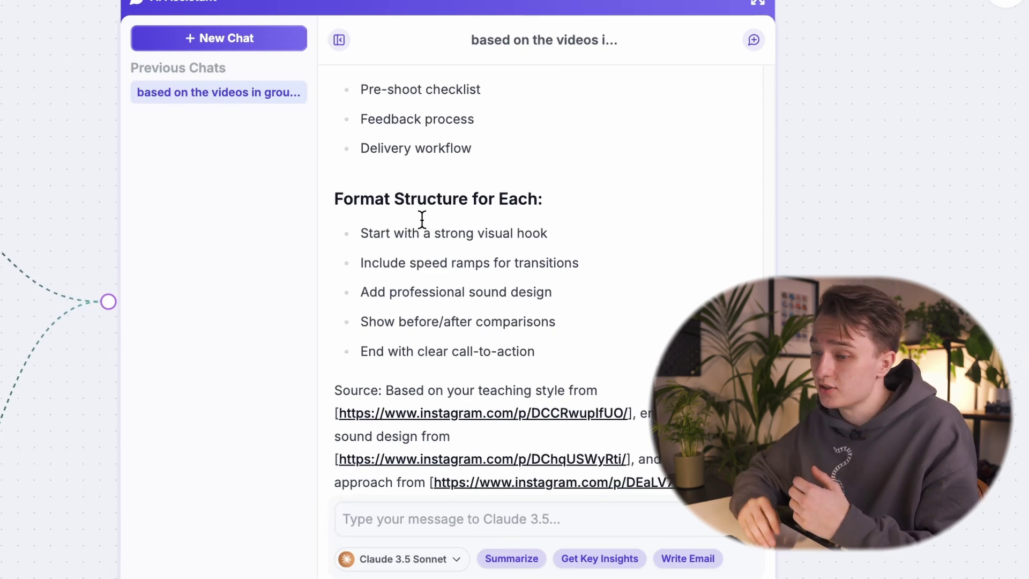